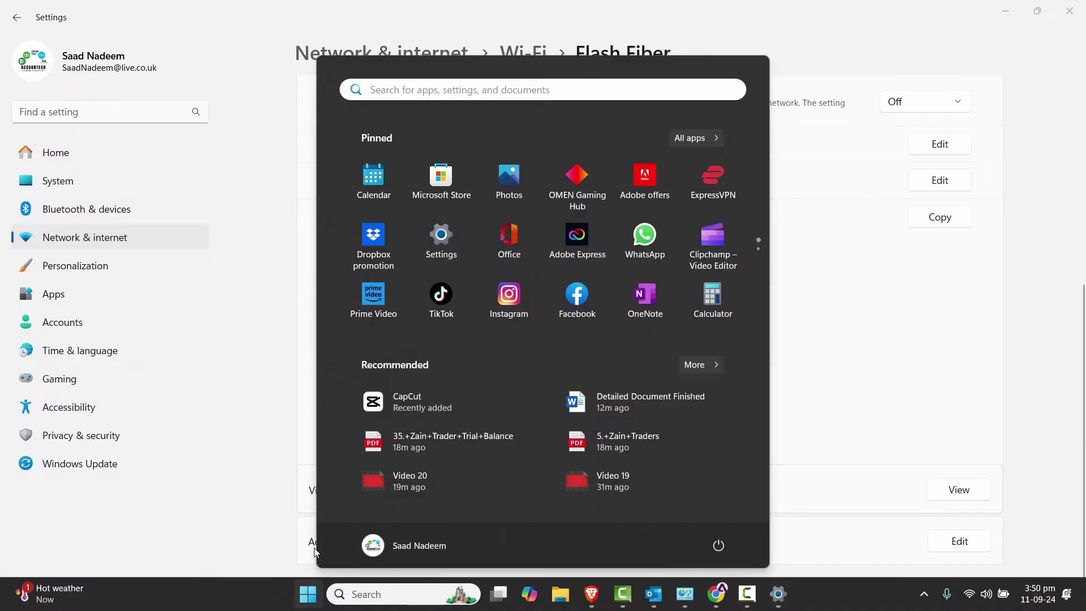
Open Control Panel's Network and Sharing Center via Network and Internet
type("contr")
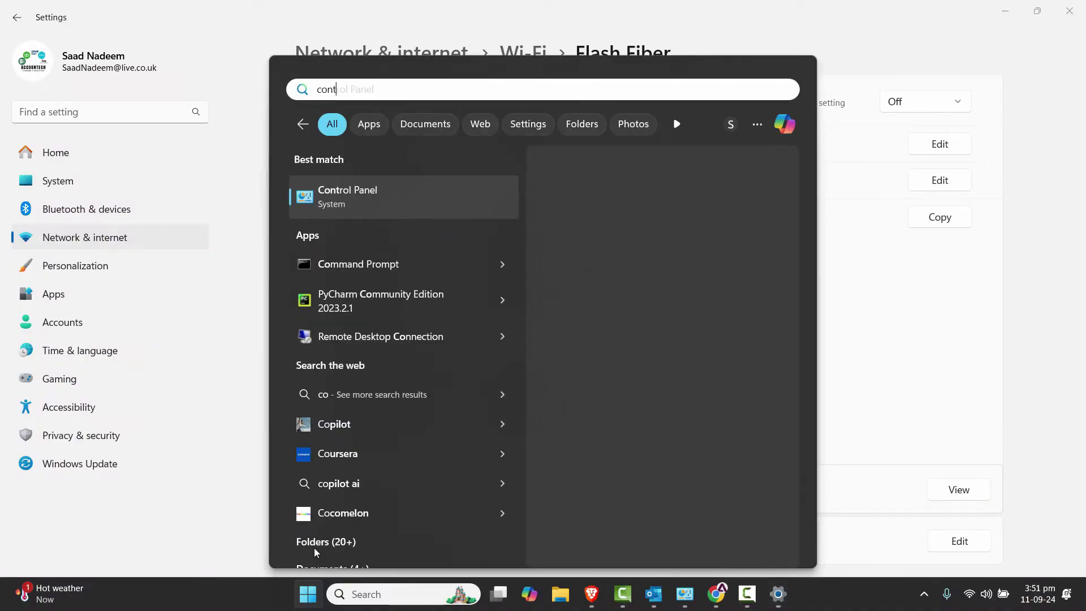
key("Return")
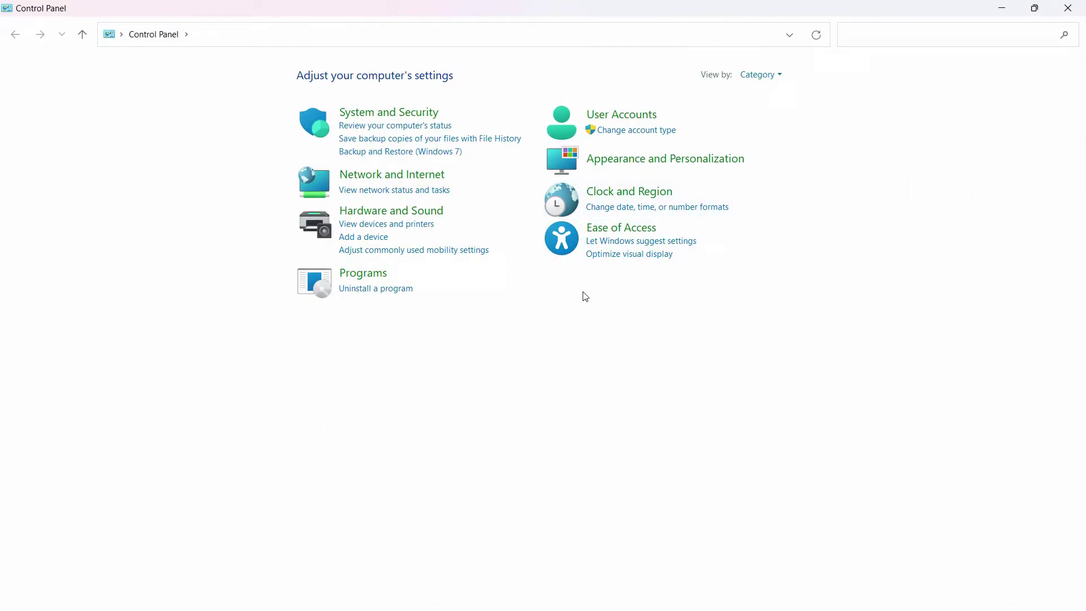
left_click(429, 181)
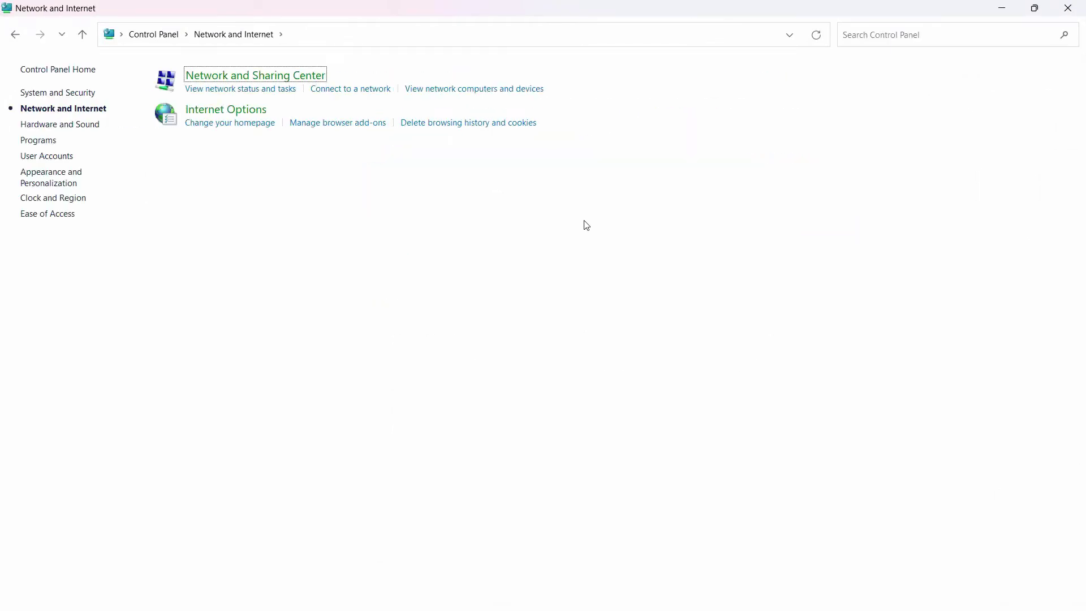
left_click(246, 84)
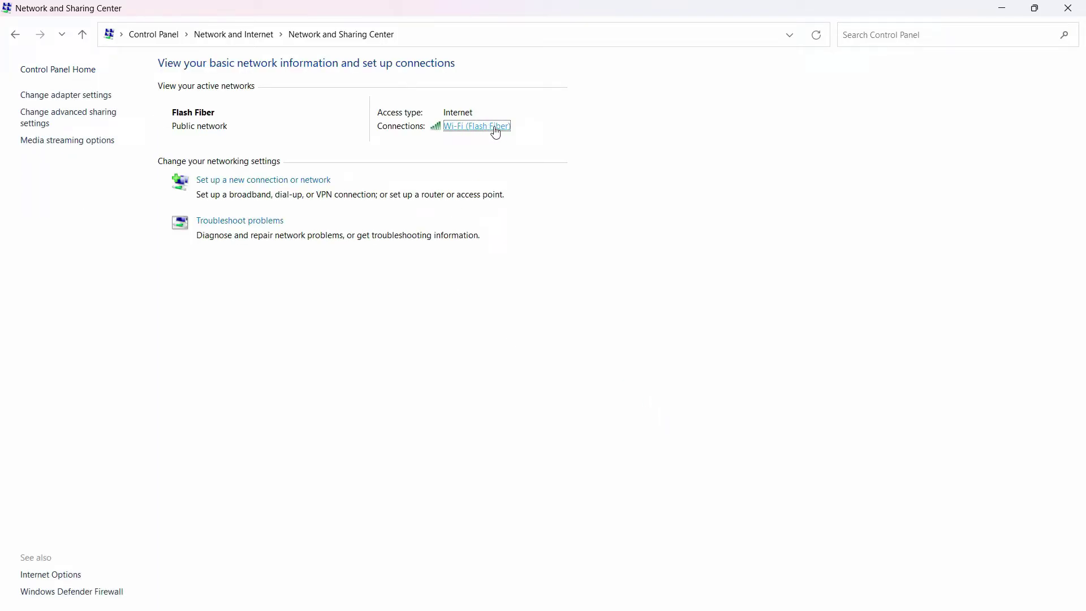
Bring up the IPv4 (TCP/IPv4) properties of the Flash Fiber Wi-Fi connection
left_click(485, 127)
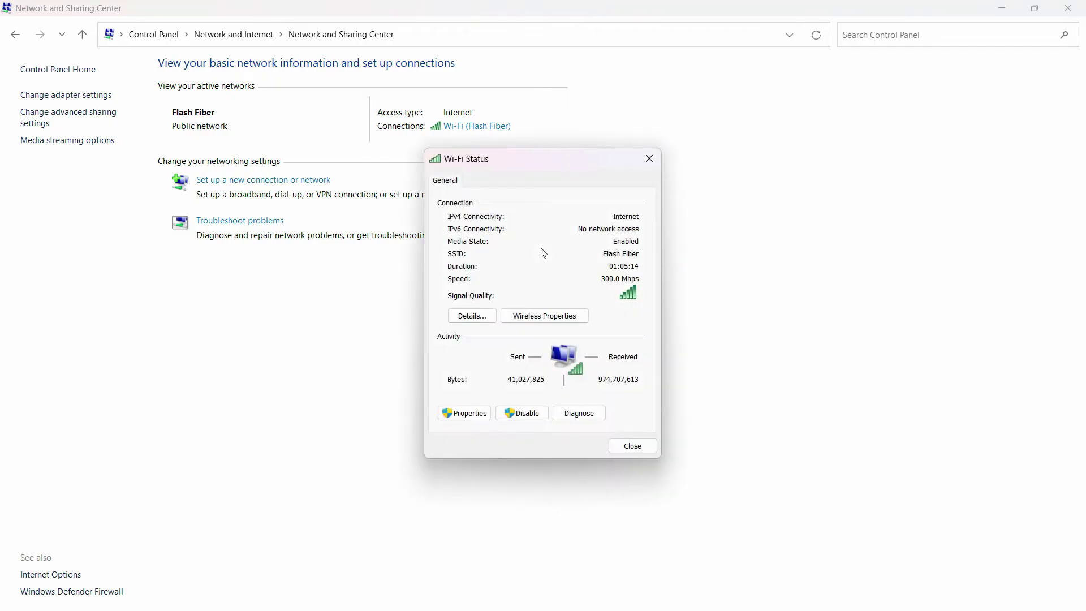
left_click(507, 387)
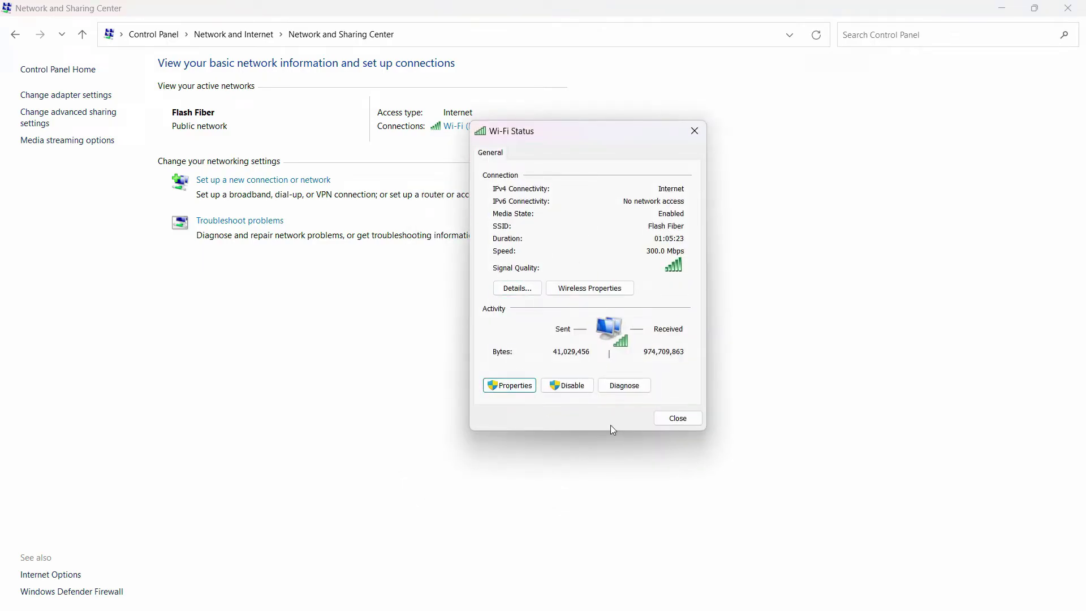
scroll(717, 293, "down", 2)
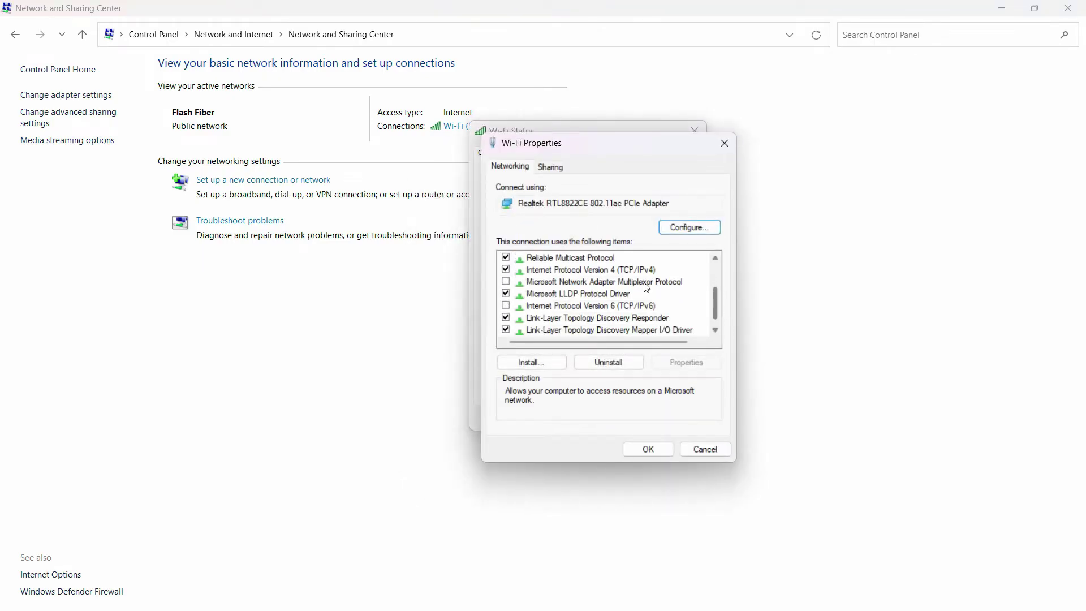
left_click(542, 270)
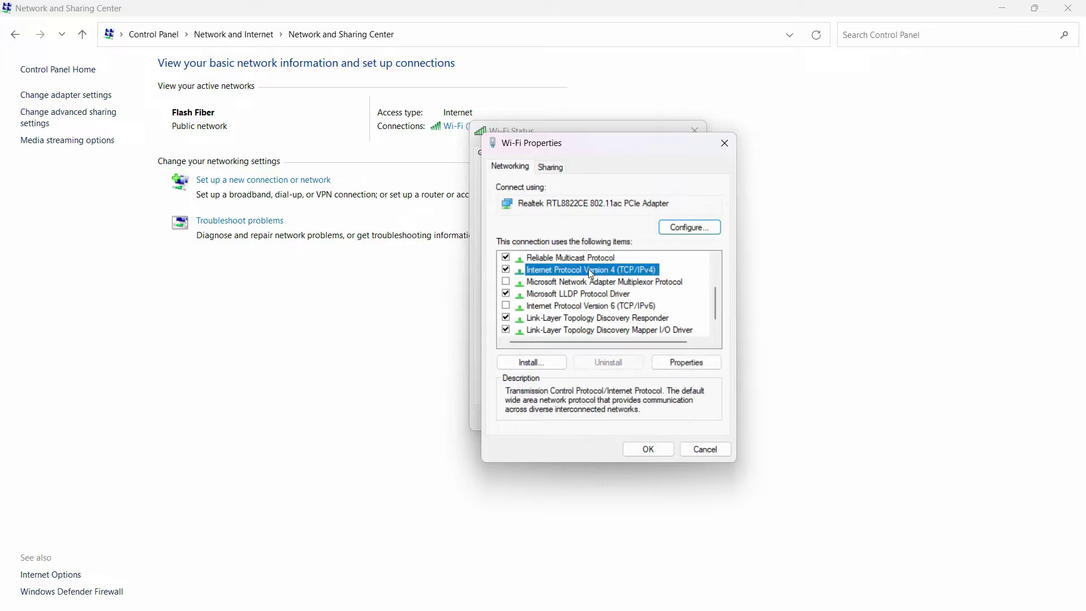
left_click(694, 365)
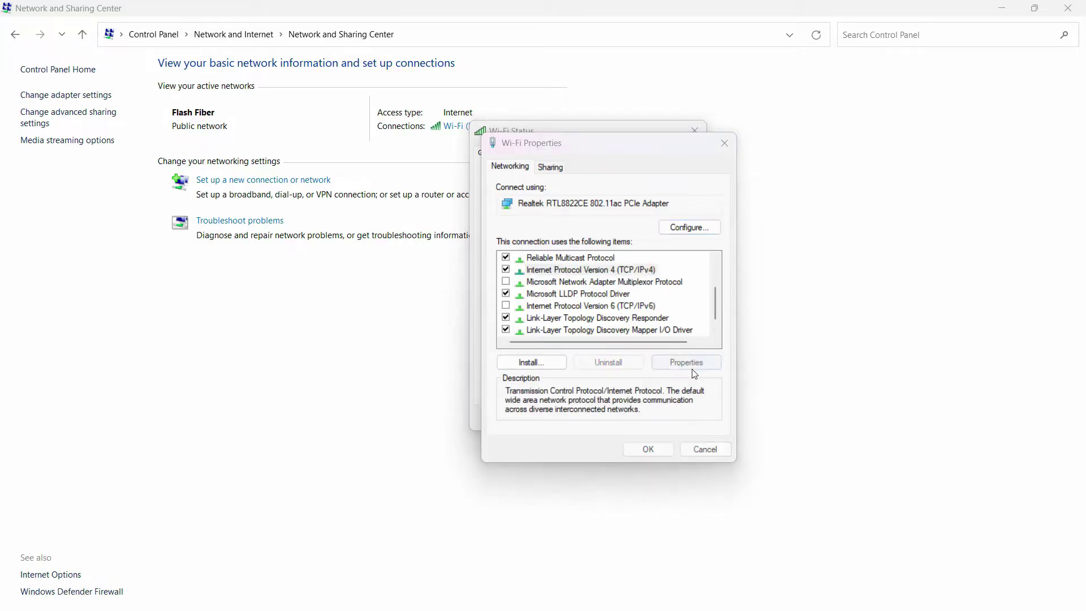
Set the Wi-Fi IPv4 DNS servers to 8.8.8.8 and 8.8.4.4, save, and close the Wi-Fi dialogs
left_click_drag(655, 197, 441, 12)
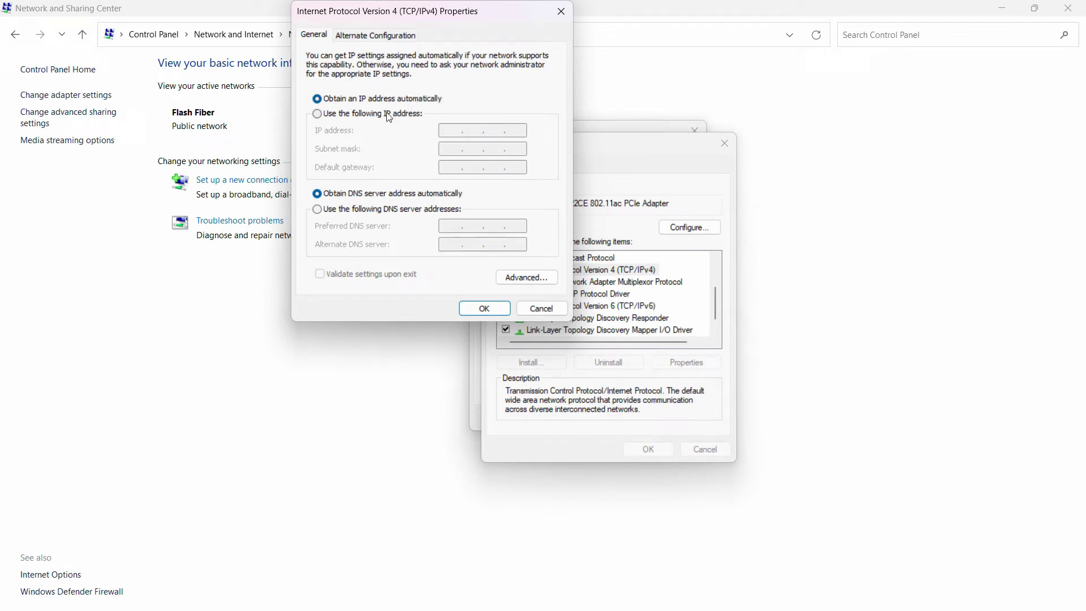
left_click_drag(479, 12, 482, 29)
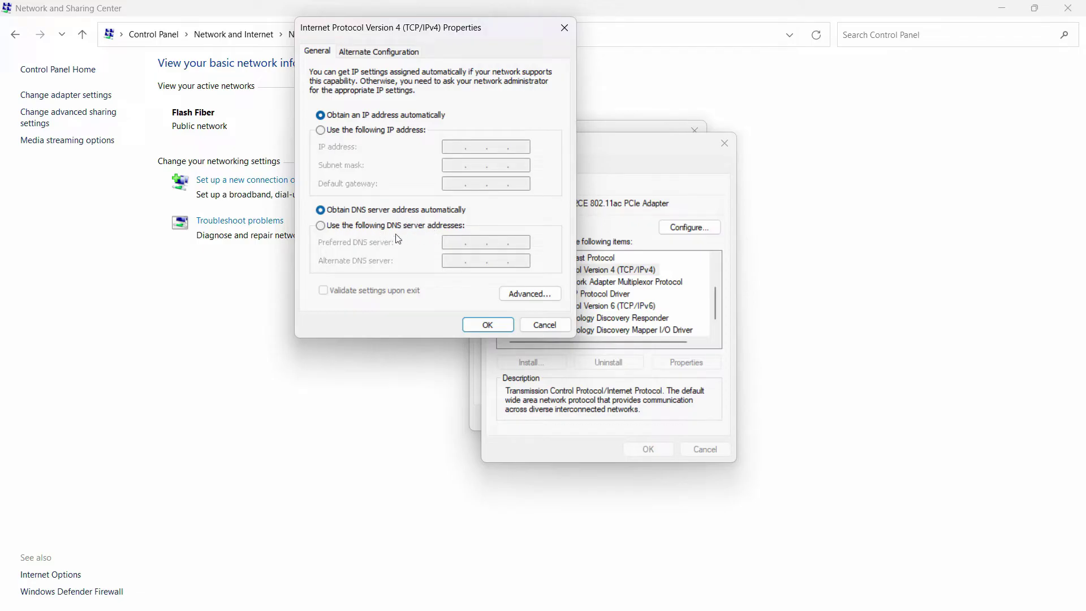
left_click(325, 227)
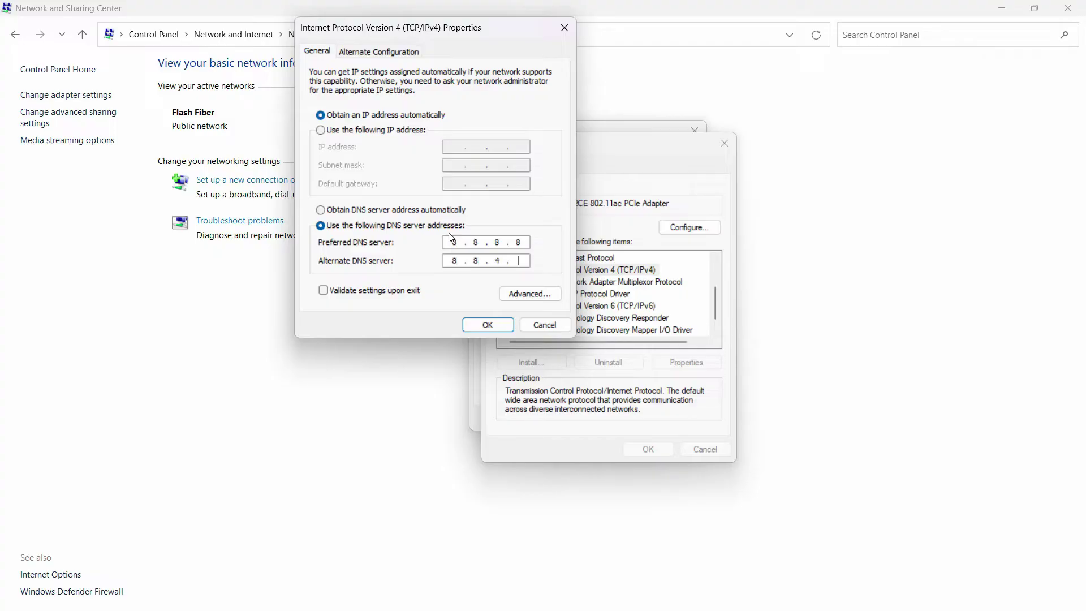
left_click(497, 327)
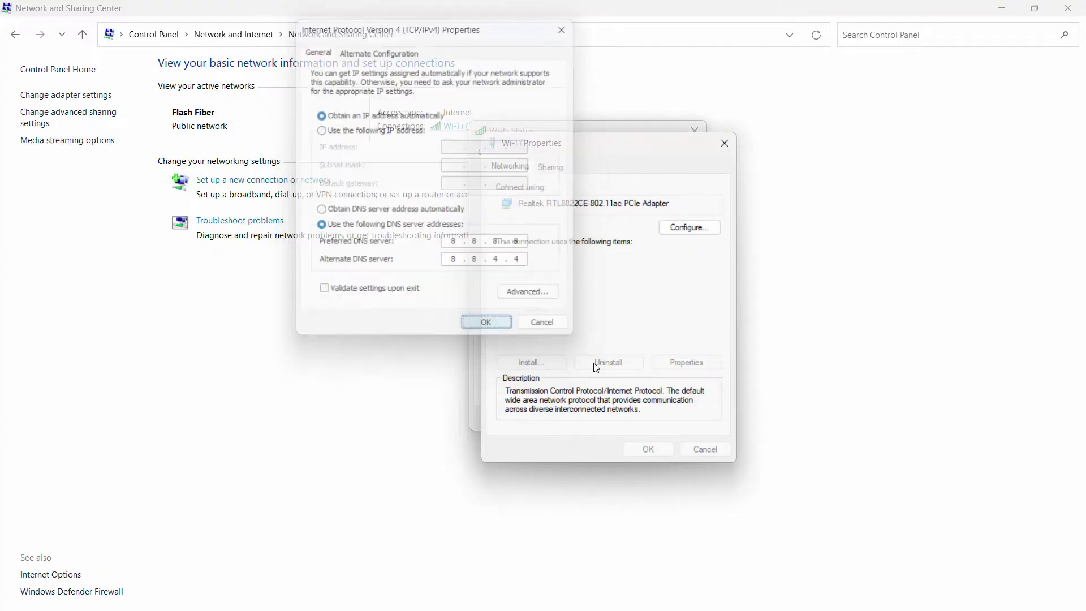
left_click(647, 450)
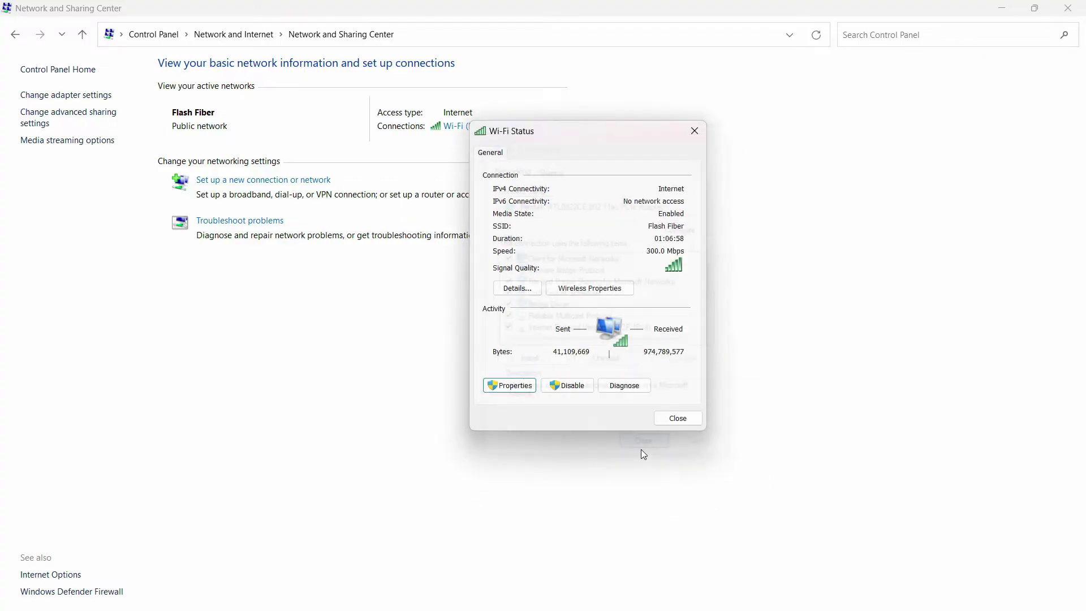
left_click(673, 418)
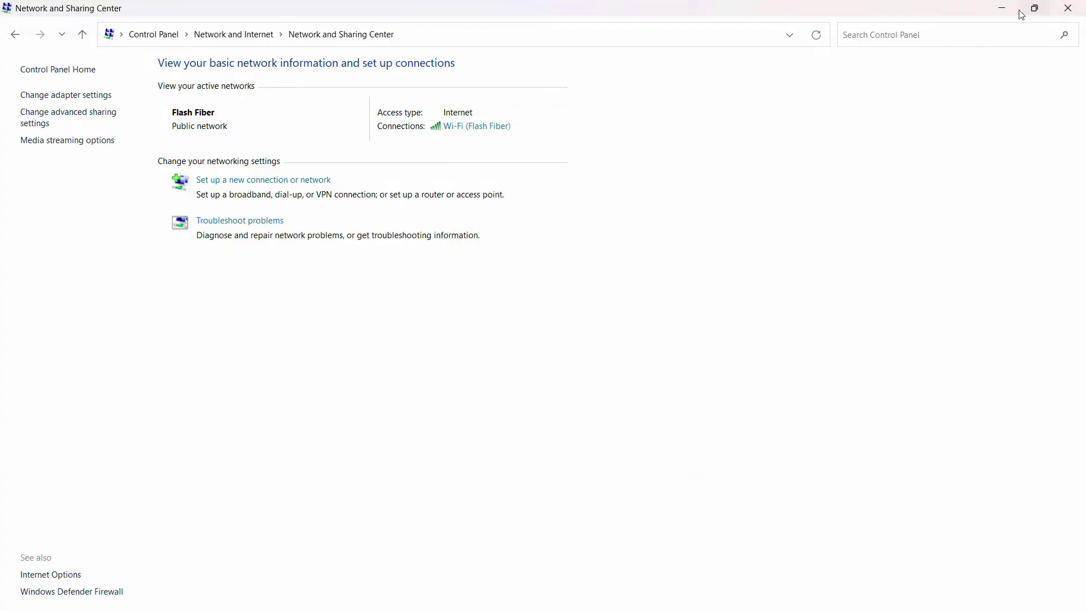
Reload pastebin.com in Brave and scroll down through the loaded New Paste page
key("alt+Tab")
left_click(404, 52)
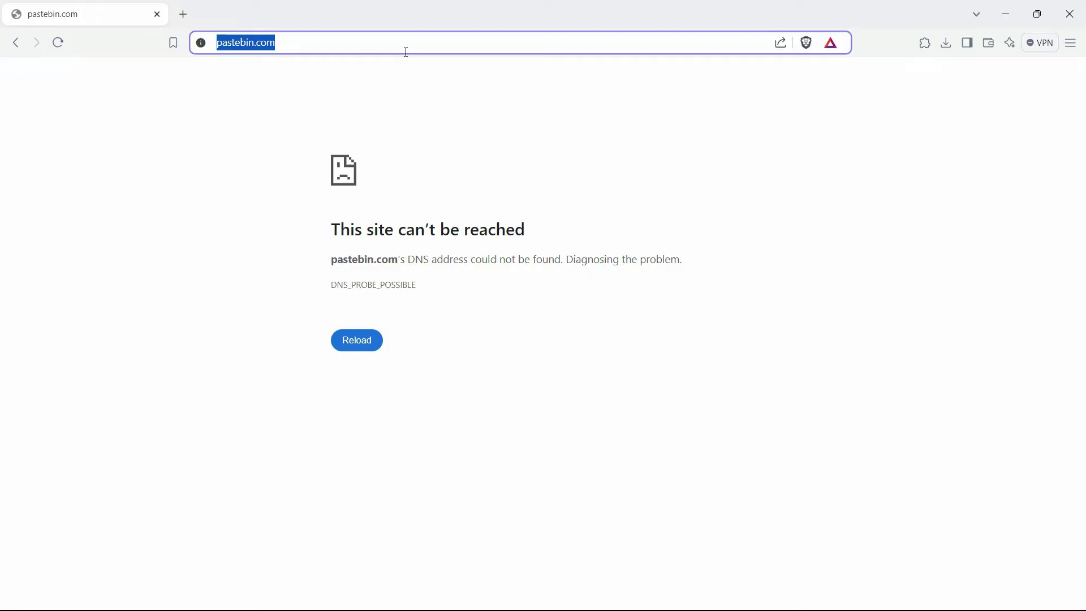
key("Return")
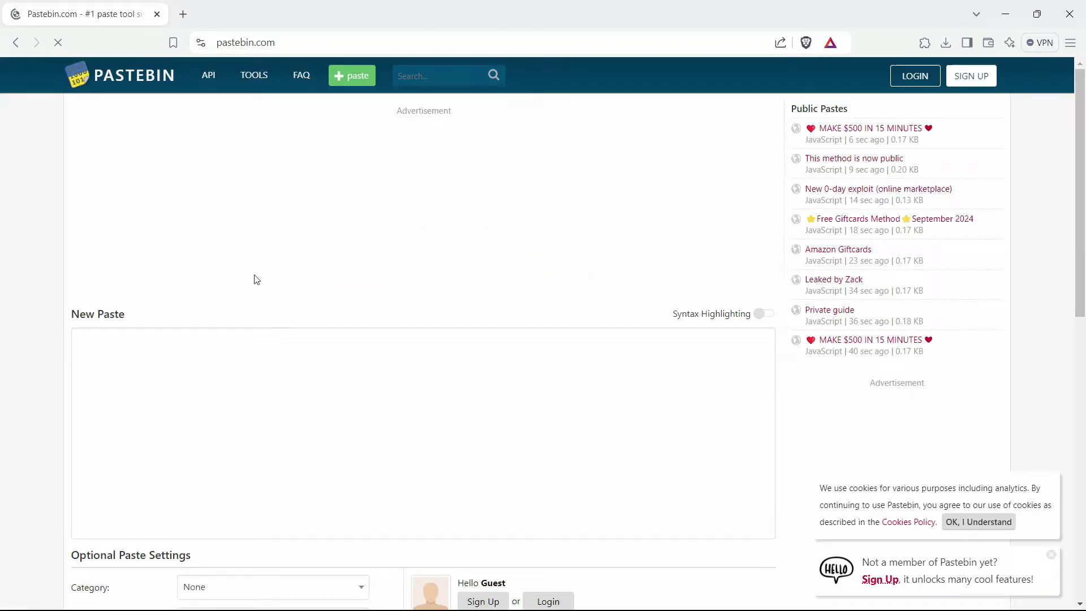
scroll(489, 317, "down", 3)
scroll(488, 317, "down", 3)
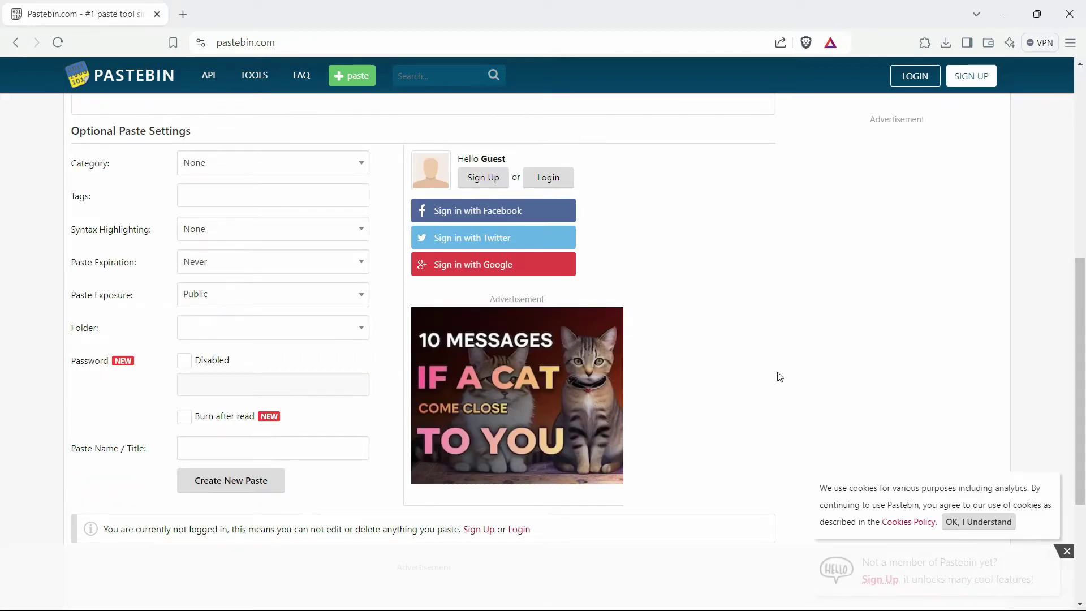
Launch Command Prompt as administrator from the Start search for 'cmd'
left_click(1006, 14)
left_click(1006, 14)
key("super")
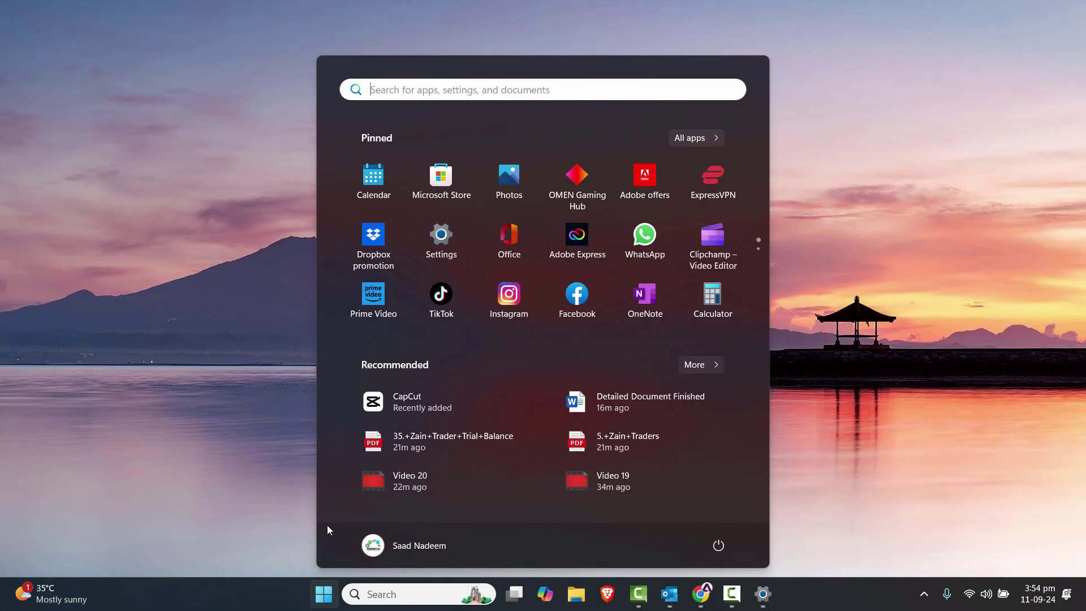
type("cmd")
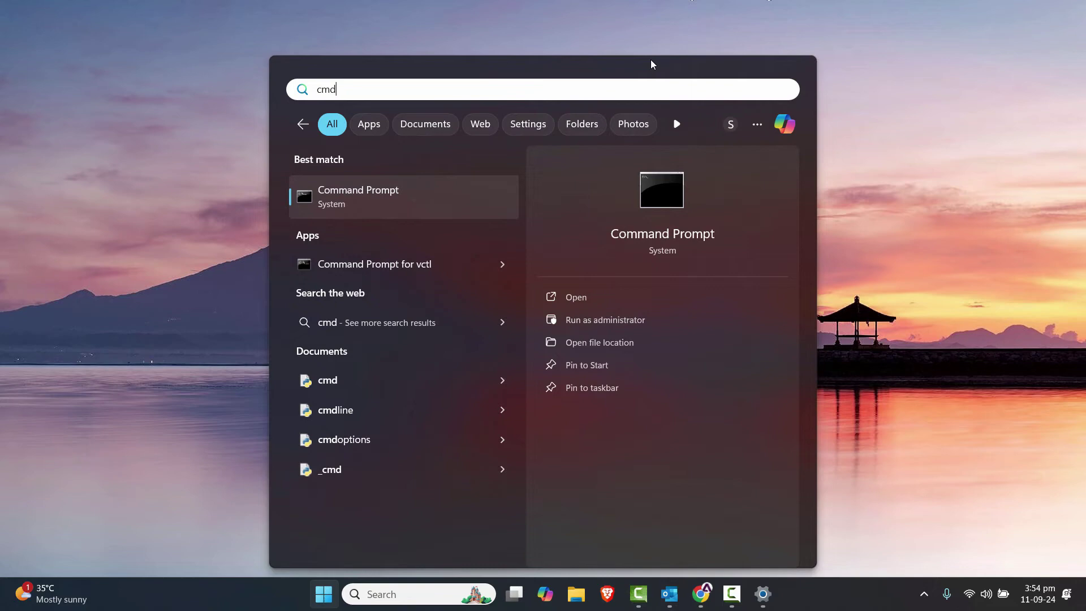
right_click(347, 201)
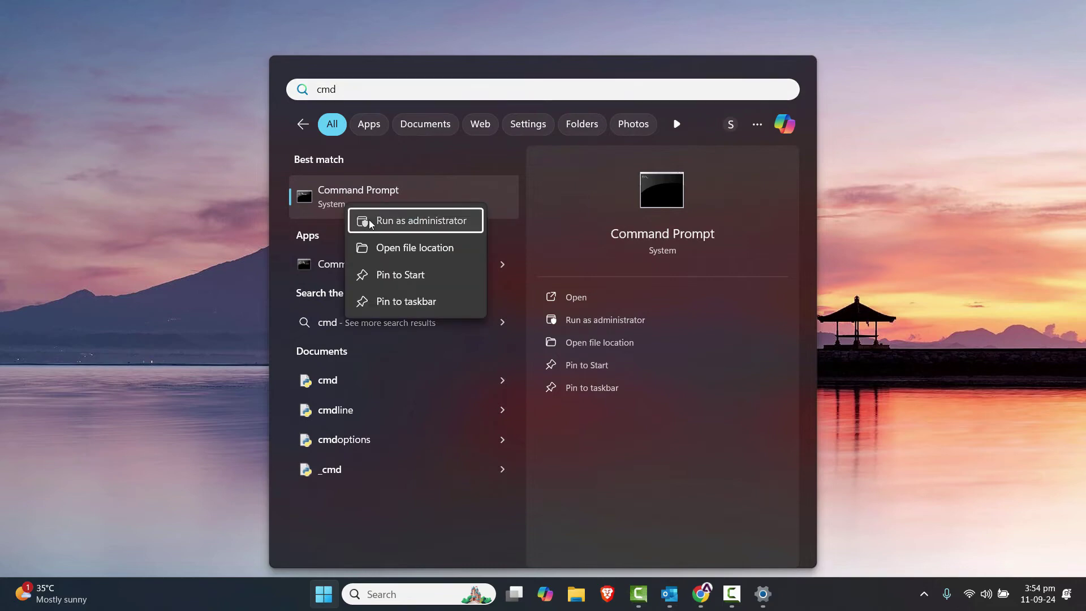
key("Escape")
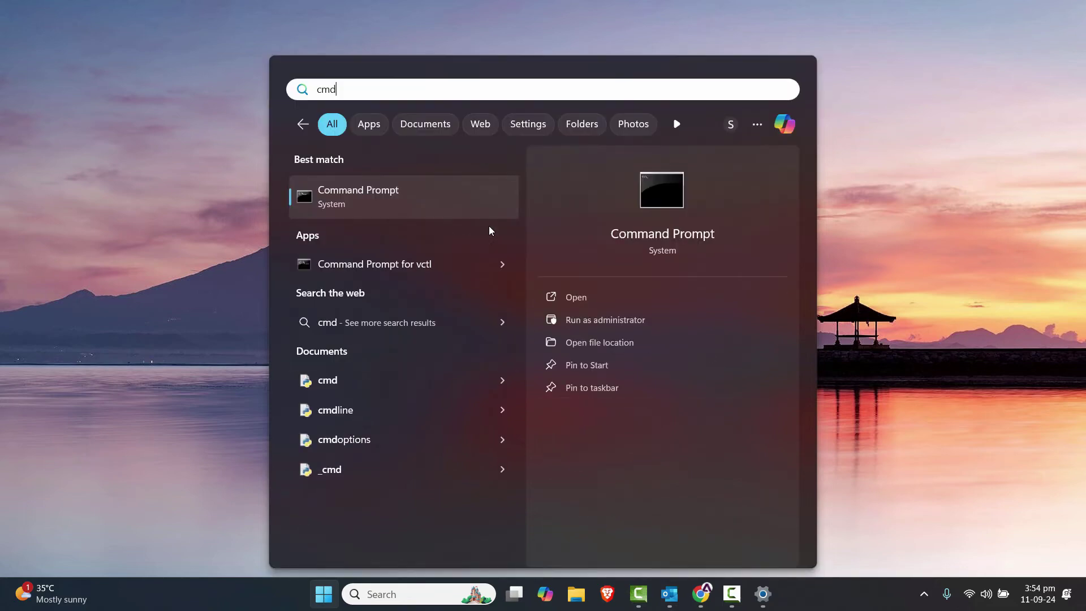
key("ctrl+shift+Return")
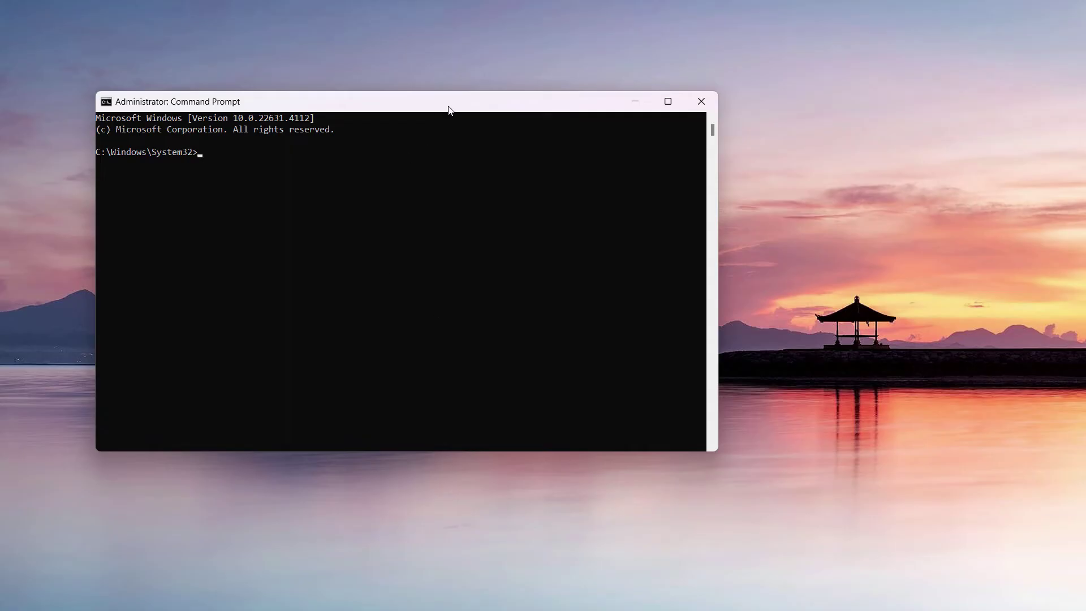
left_click_drag(450, 110, 507, 102)
Run 'netsh winsock reset' in the admin Command Prompt
scroll(521, 180, "up", 2, "ctrl")
scroll(490, 147, "up", 1, "ctrl")
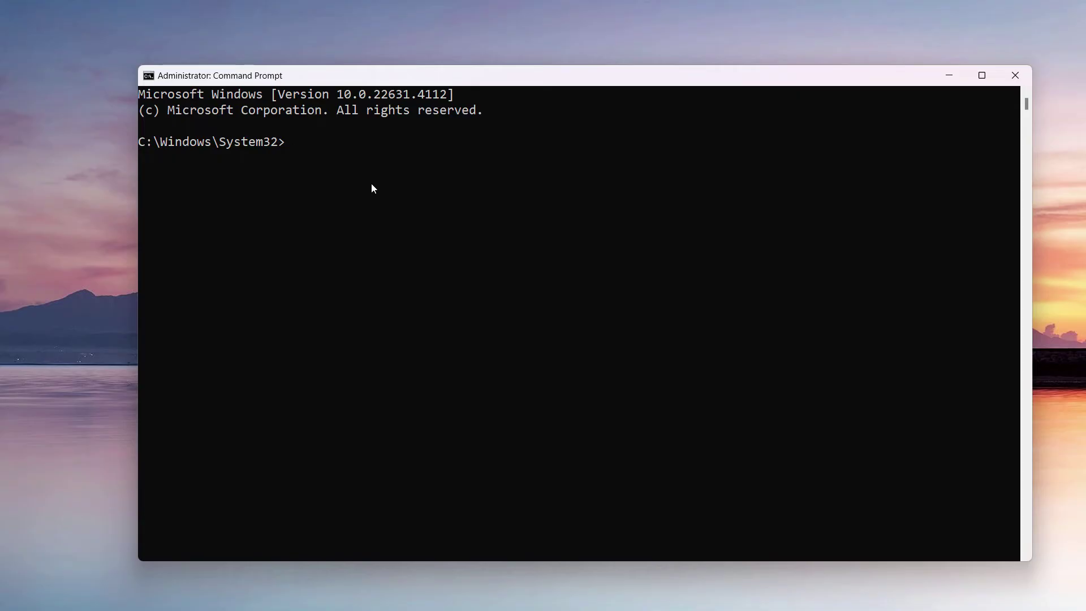
type("net")
type("sh winsock reset")
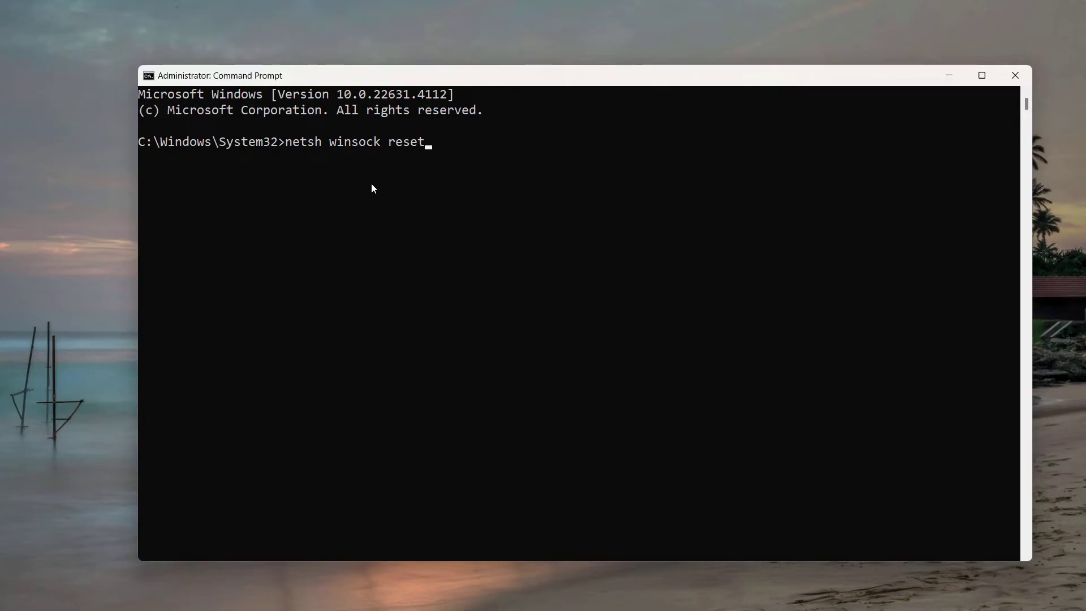
key("Return")
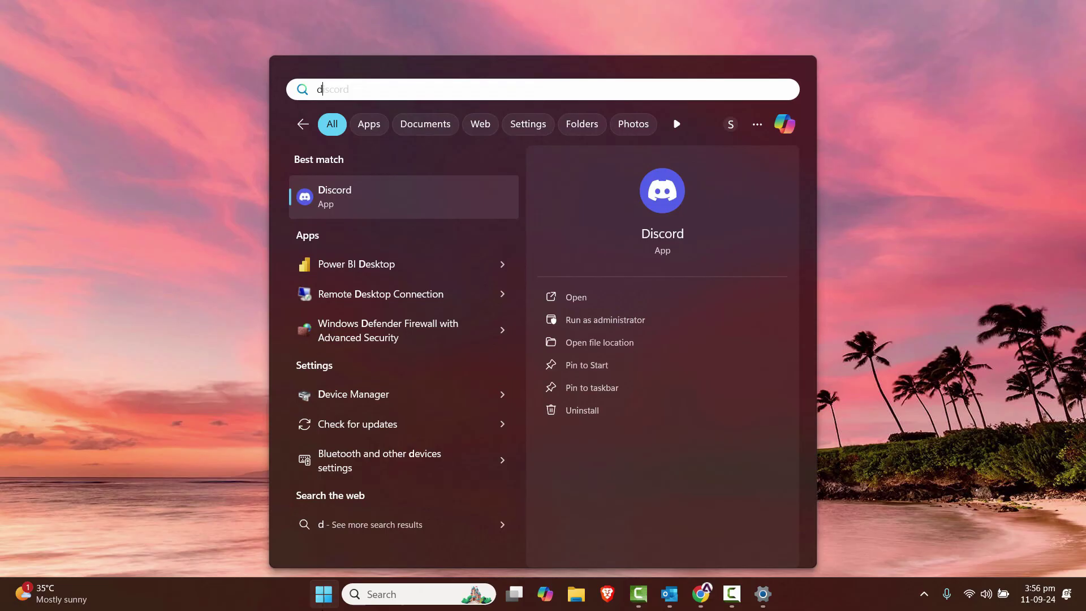
Launch Device Manager, expand Network adapters, and right-click the Realtek RTL8822CE 802.11ac PCIe Adapter
key("Return")
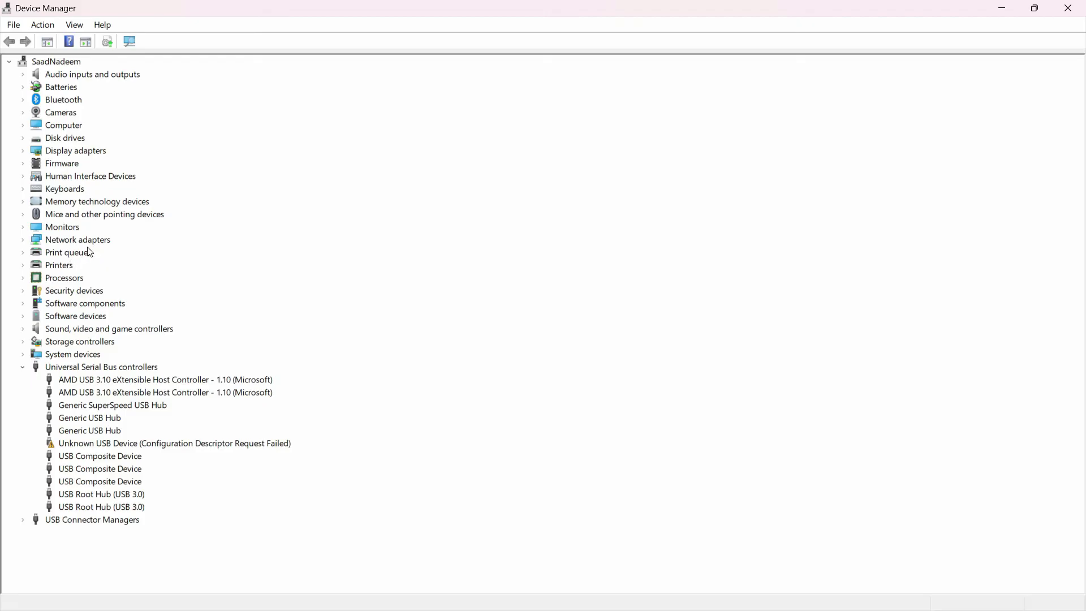
left_click(23, 240)
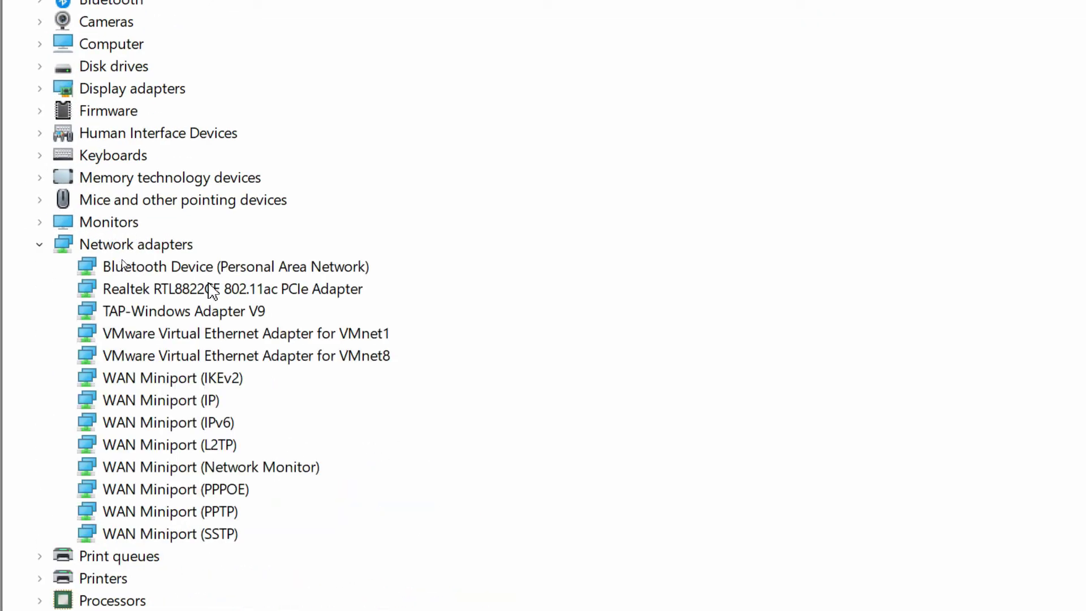
left_click(221, 289)
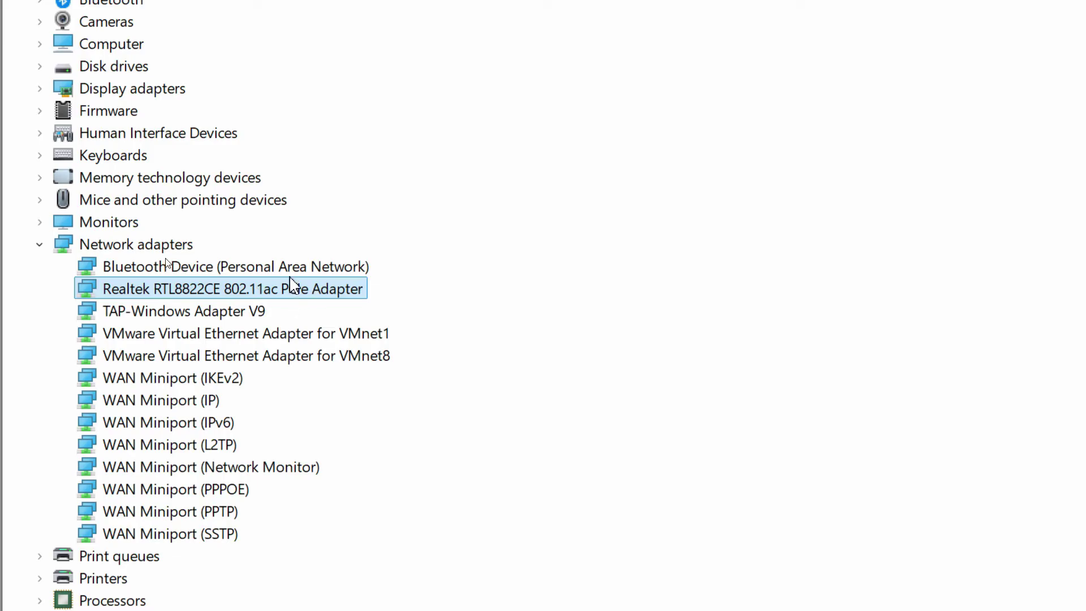
right_click(262, 294)
Start a manual driver update for the Realtek adapter and list the available drivers
left_click(311, 306)
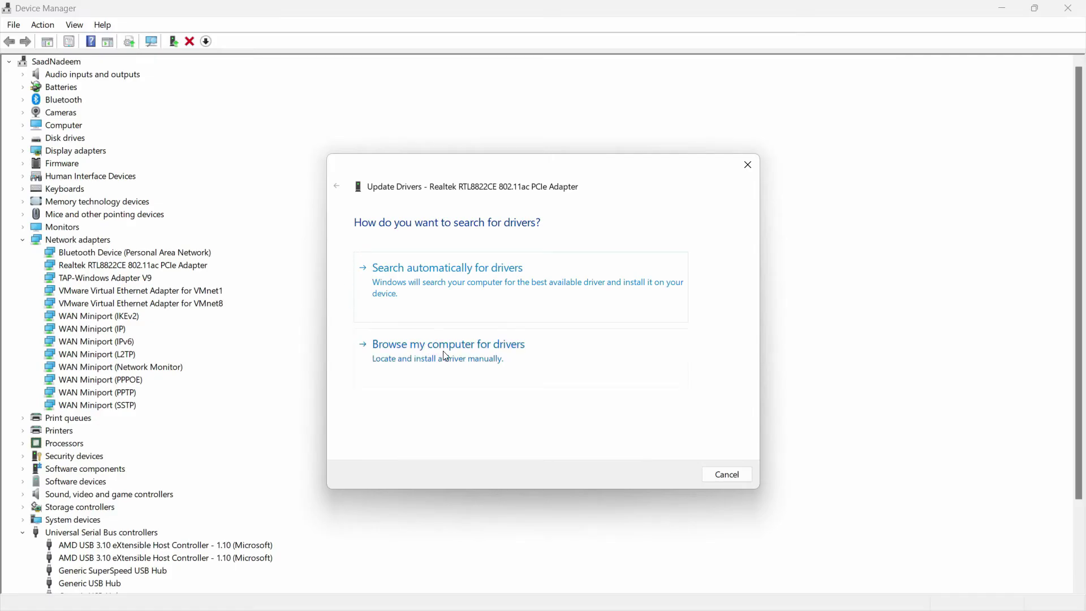
left_click(439, 358)
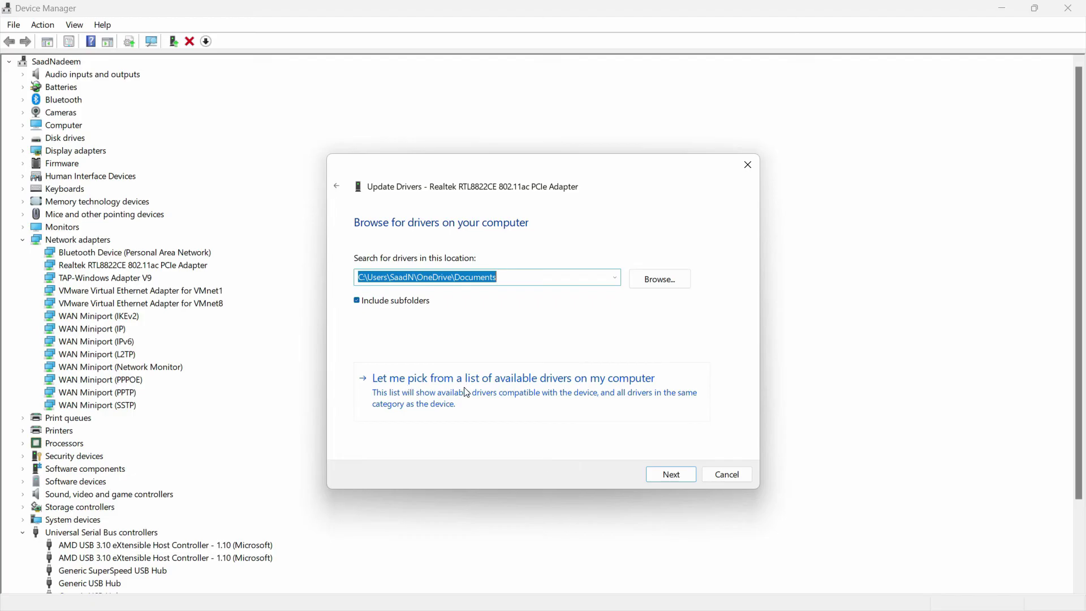
left_click(572, 389)
Install the Microsoft driver version for the Realtek adapter and close the confirmation
left_click(507, 348)
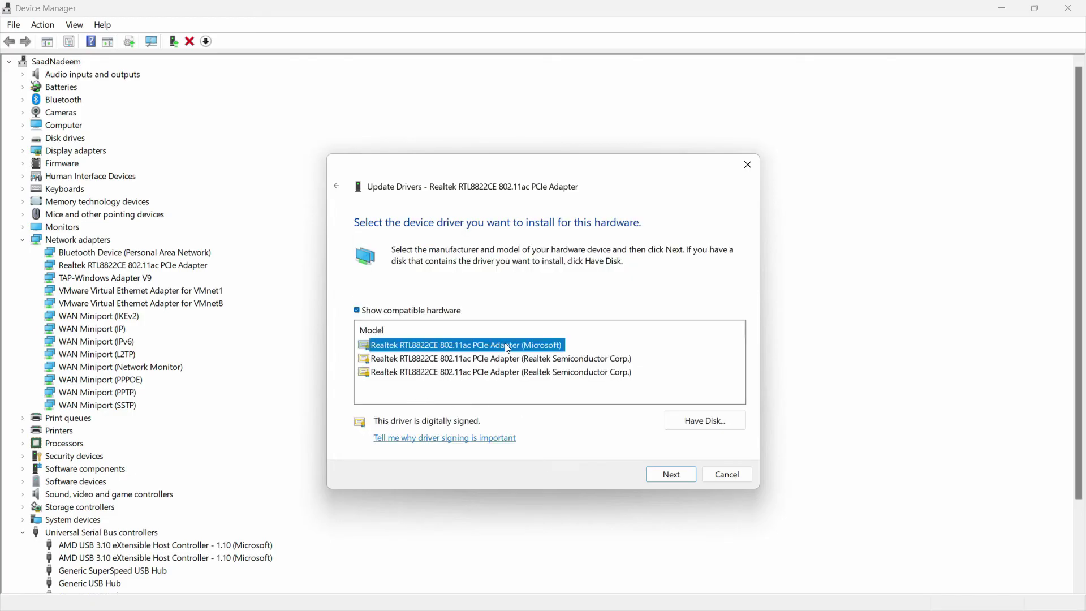
left_click(426, 362)
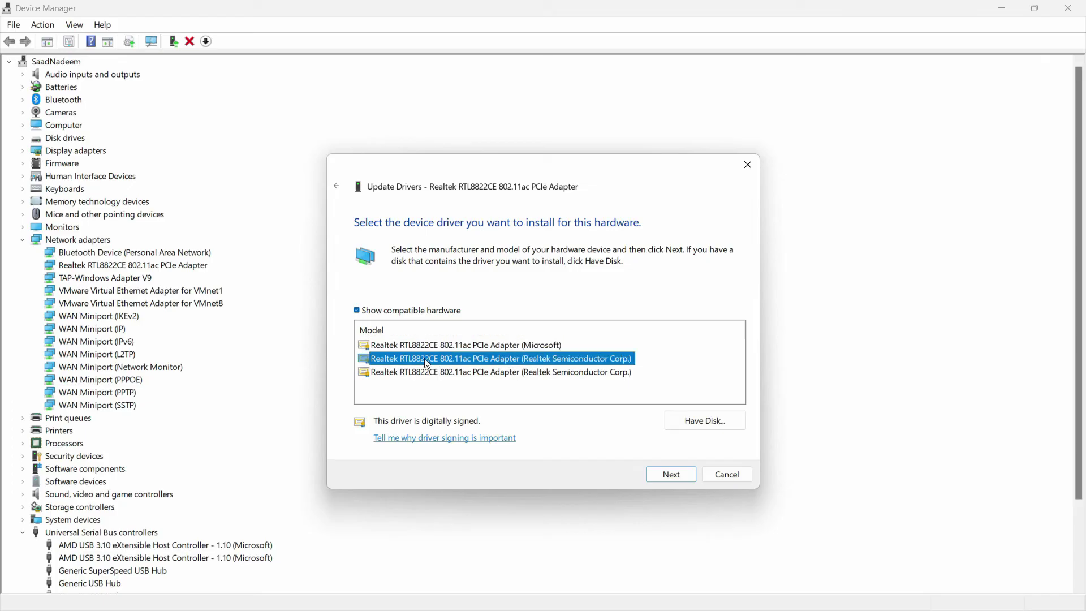
left_click(429, 346)
left_click(431, 359)
left_click(434, 373)
left_click(440, 346)
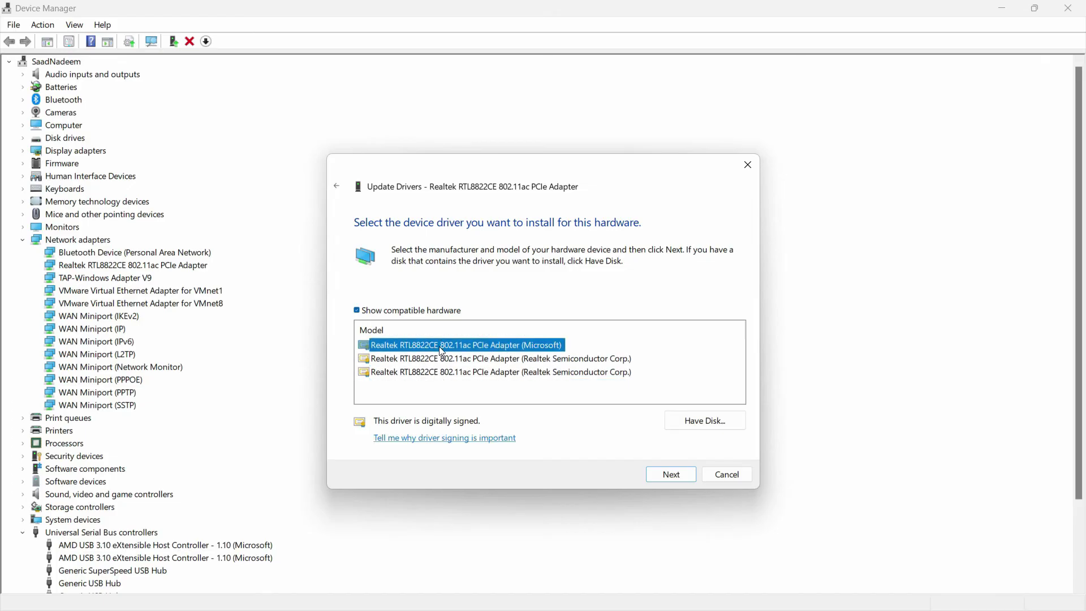
left_click(481, 358)
left_click(564, 344)
left_click(668, 474)
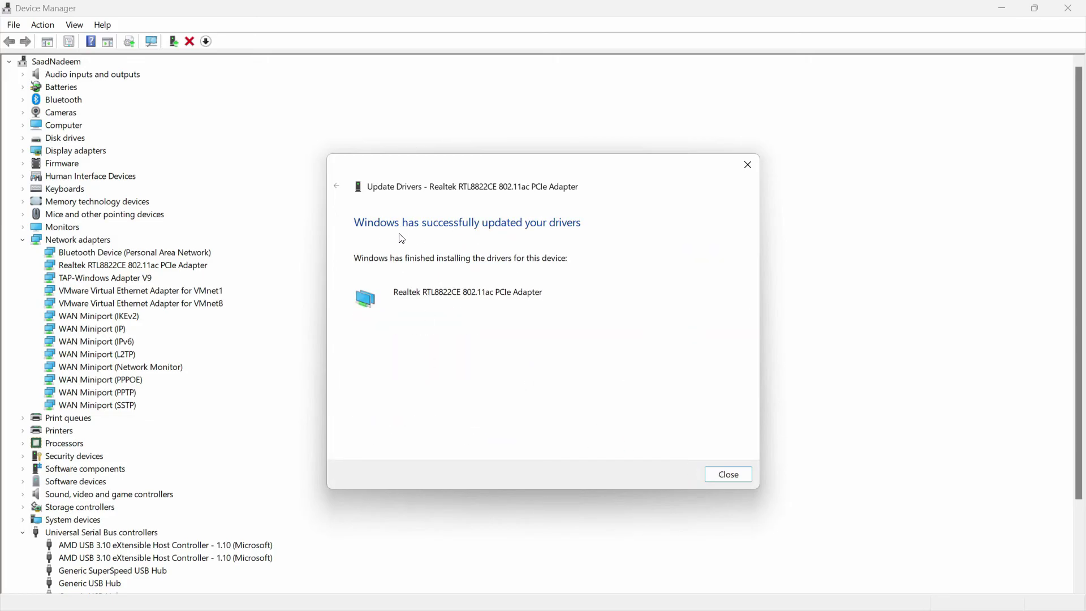
left_click(723, 475)
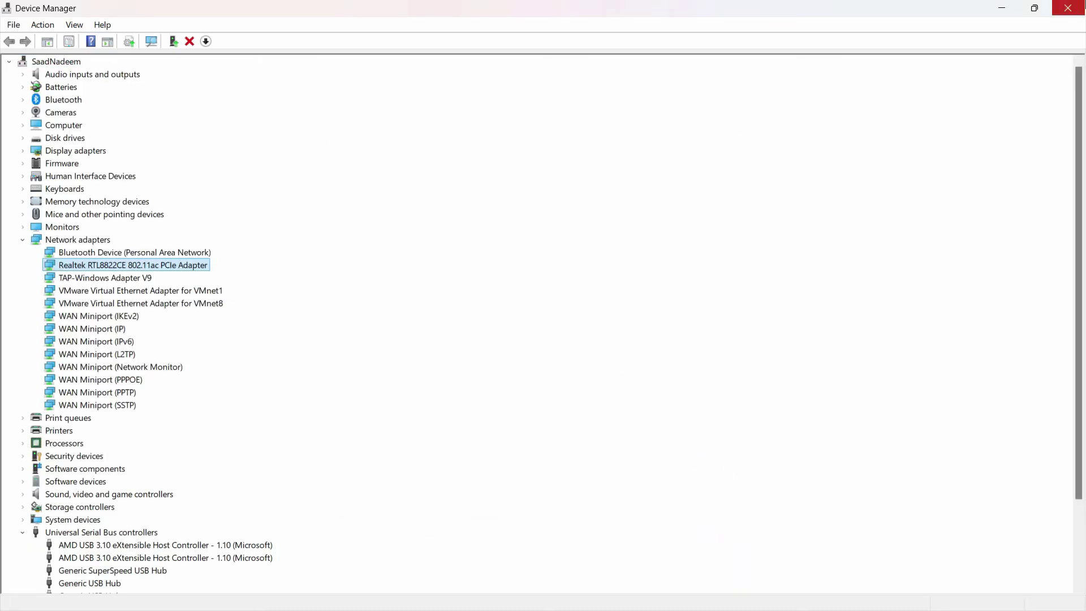
Close Device Manager, reload pastebin.com in Brave, and scroll through New Paste and Public Pastes
left_click(1069, 8)
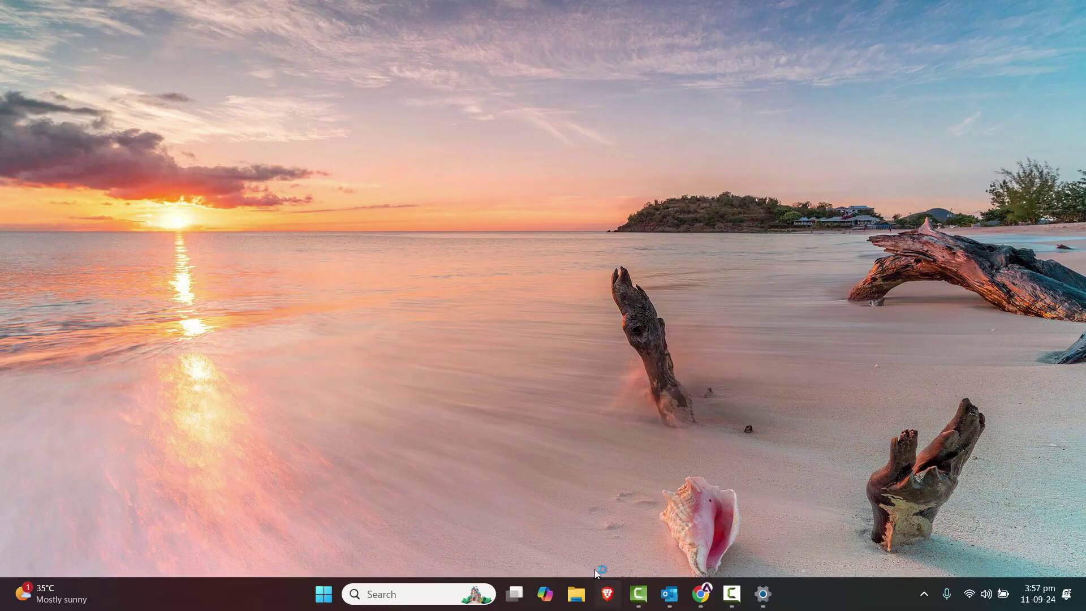
left_click(607, 592)
left_click(318, 39)
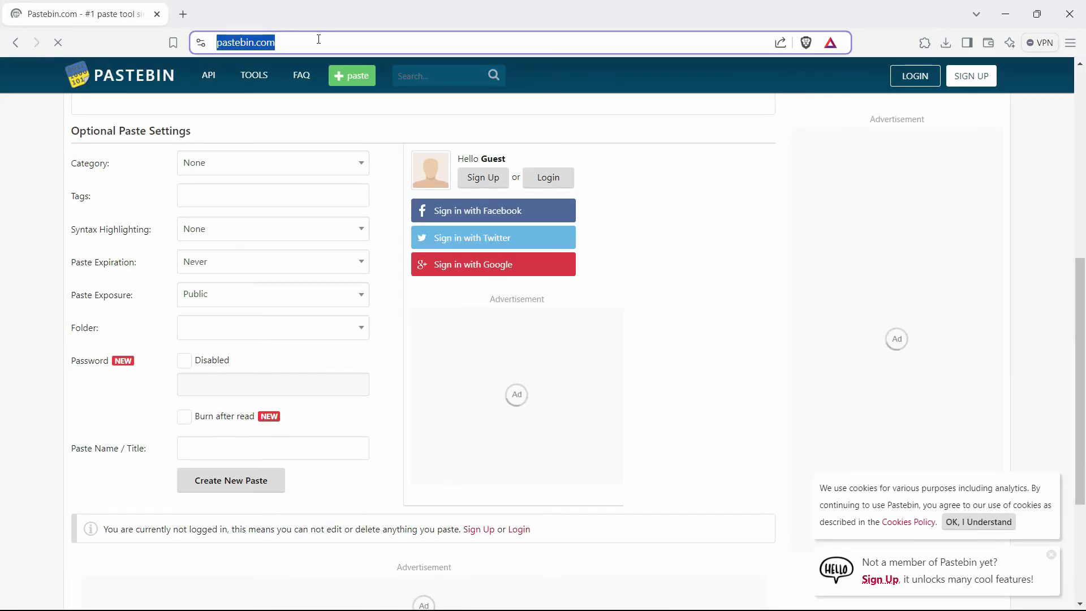
scroll(318, 226, "up", 8)
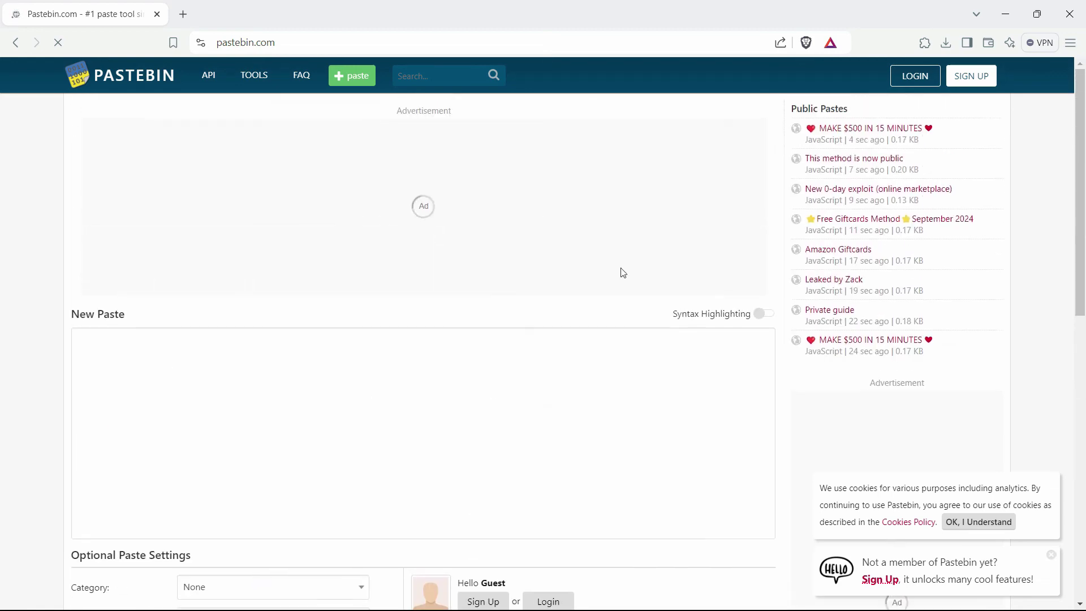
scroll(744, 266, "down", 10)
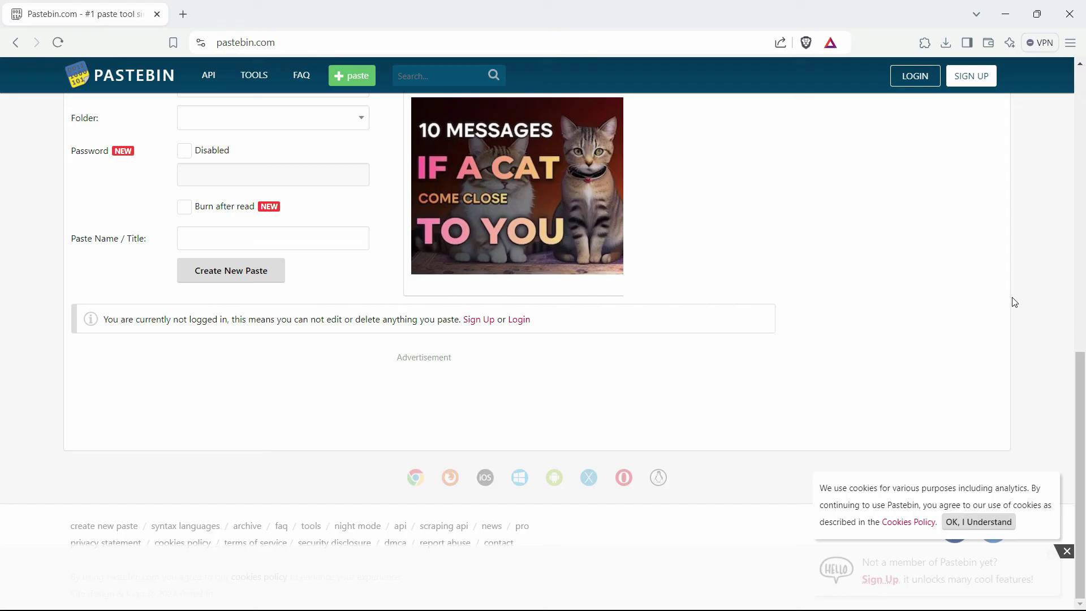
scroll(1018, 302, "up", 10)
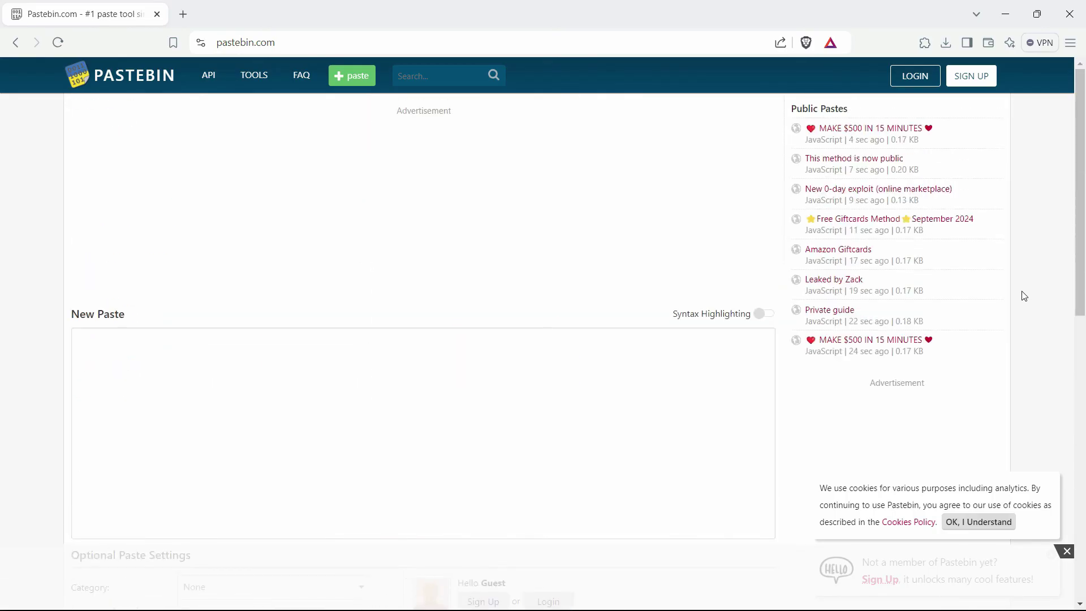
scroll(1024, 292, "down", 6)
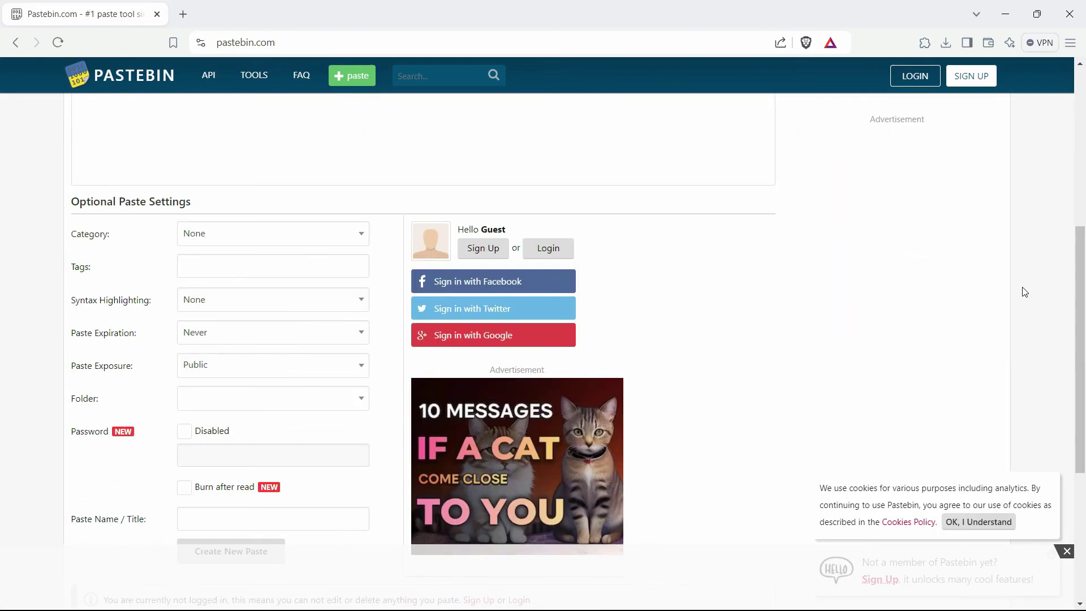
scroll(1025, 292, "down", 5)
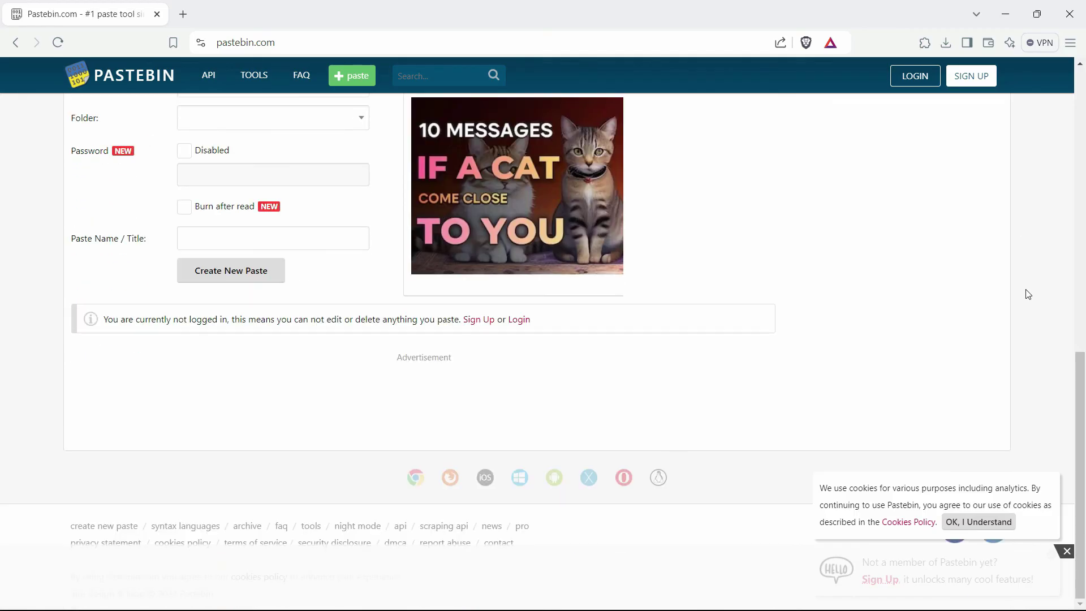
scroll(1041, 315, "up", 11)
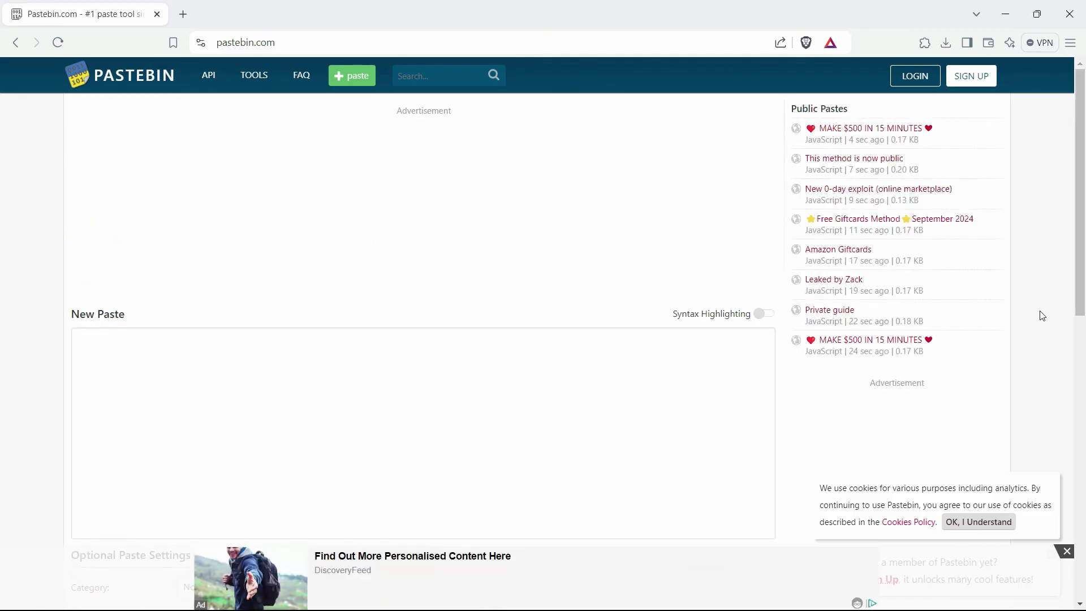